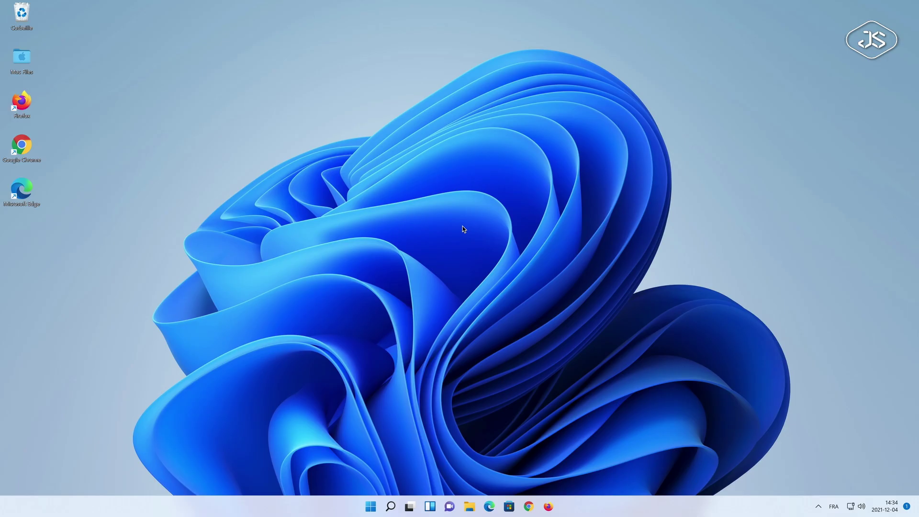
Set the desktop background to the recent dark purple glowing-arc image in the personalization settings, and close the settings.
right_click(463, 227)
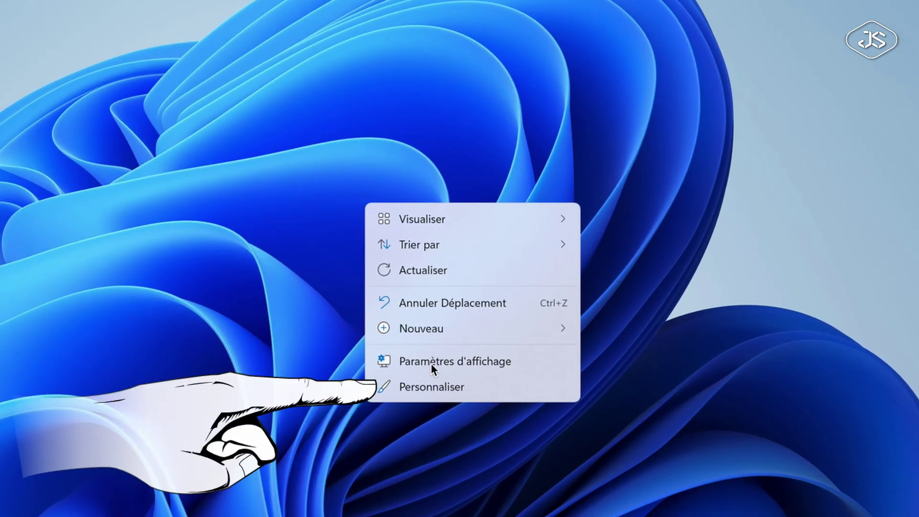
left_click(432, 384)
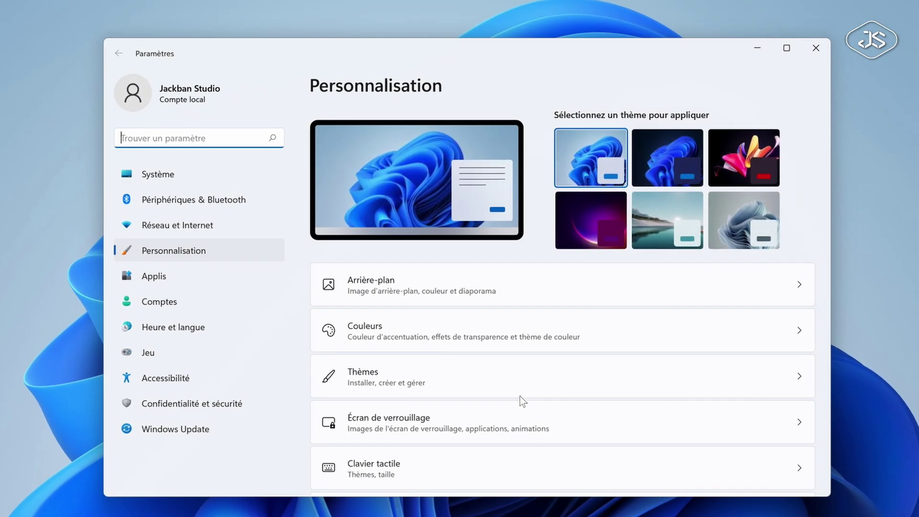
left_click(507, 284)
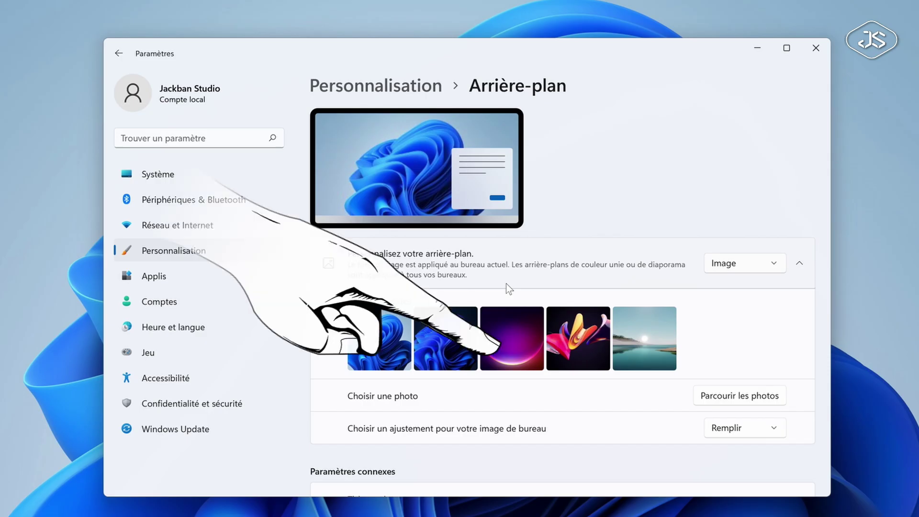
left_click(507, 337)
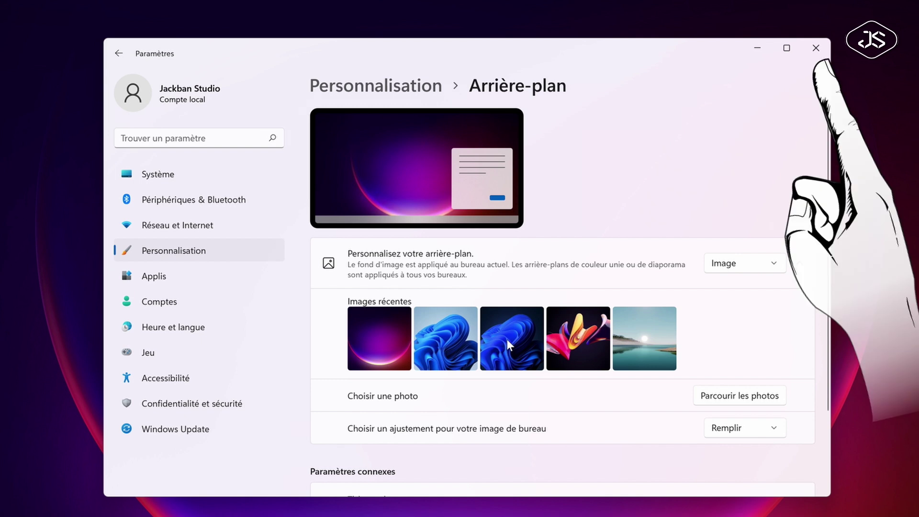
left_click(816, 48)
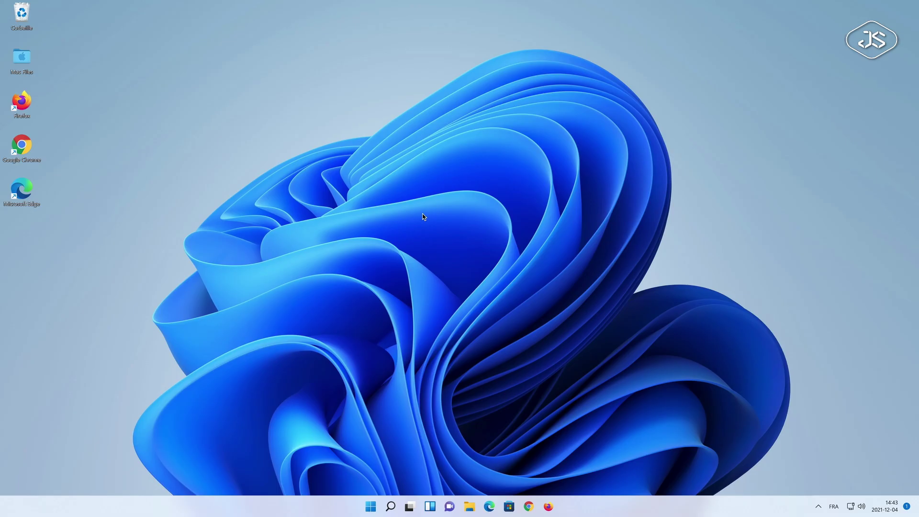
Set picture 889621 from the Images enregistrées folder as the desktop background through the Arrière-plan settings, and close the settings.
left_click(424, 216)
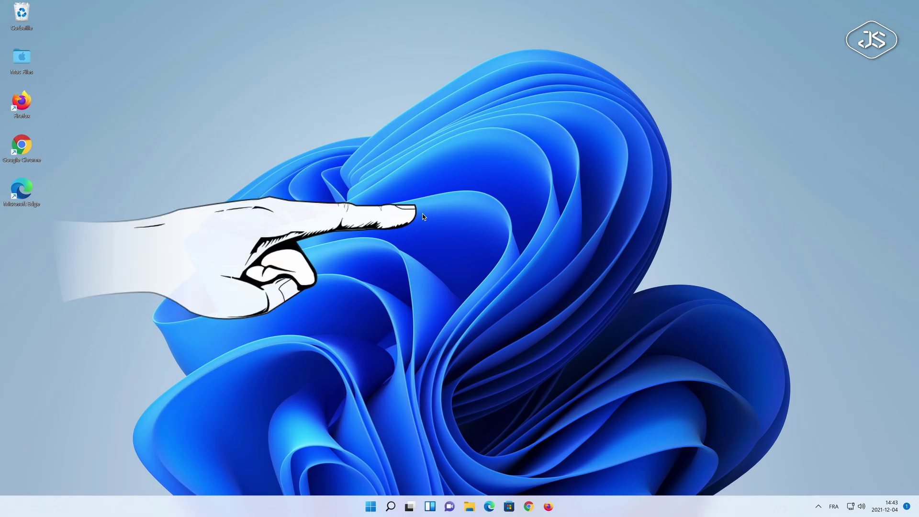
key("space")
right_click(423, 214)
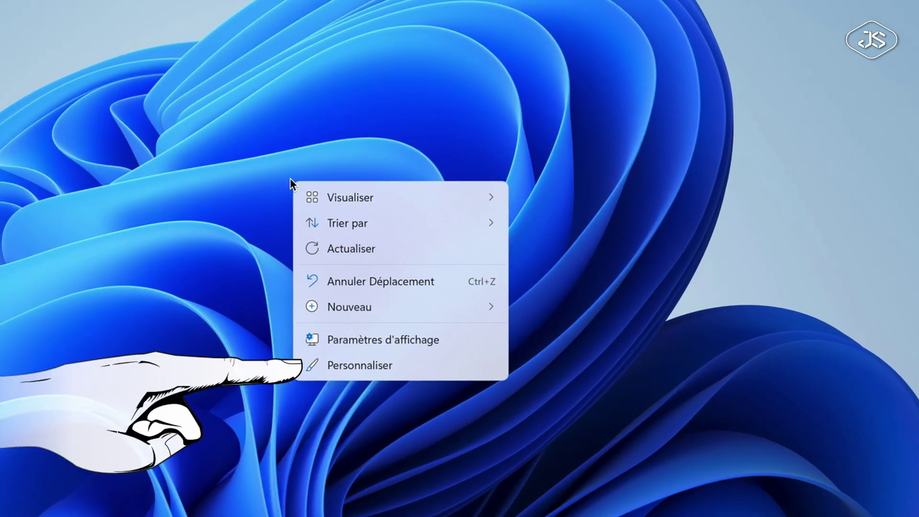
left_click(365, 366)
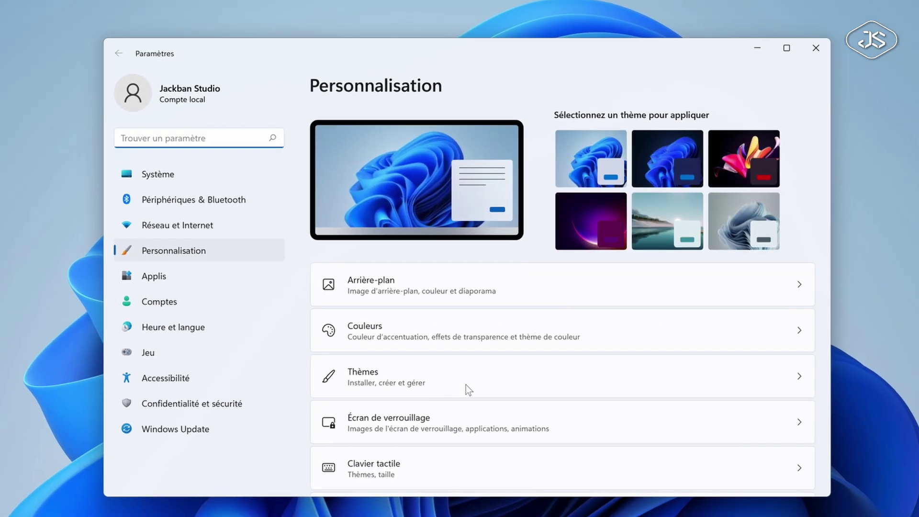
left_click(435, 292)
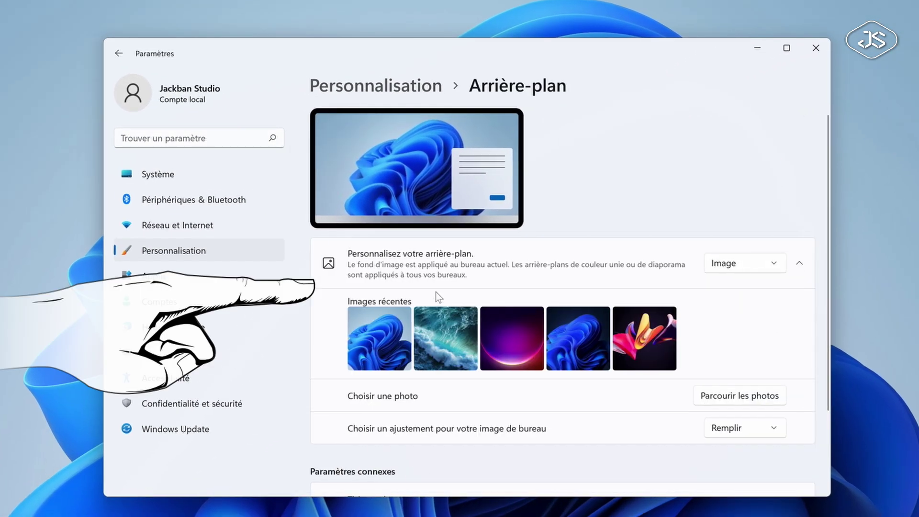
left_click(743, 400)
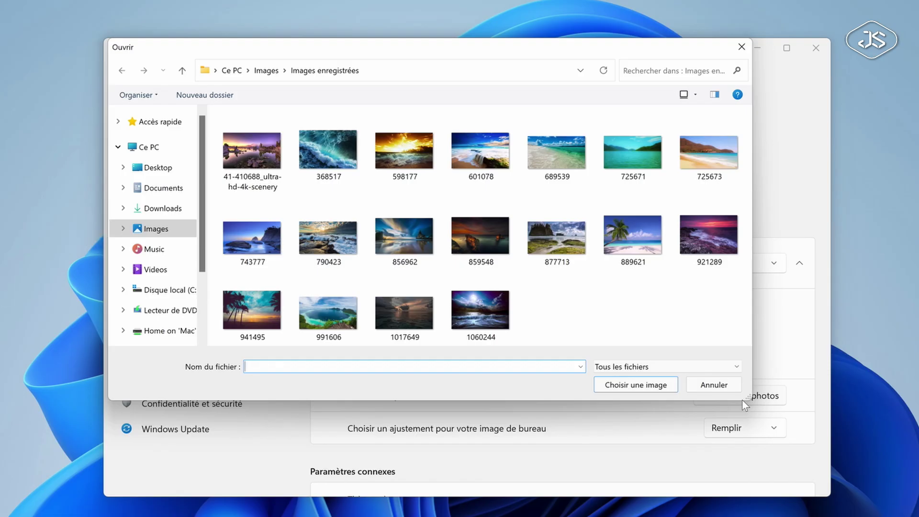
left_click(635, 245)
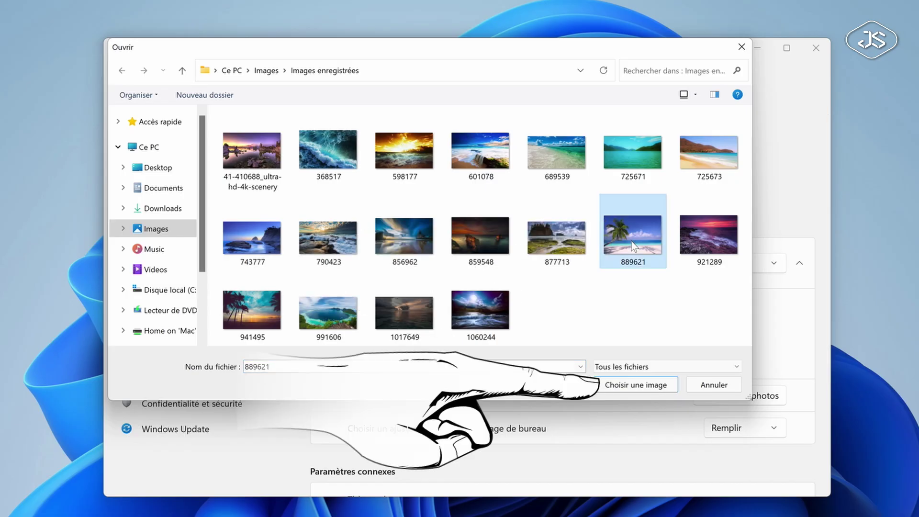
left_click(630, 384)
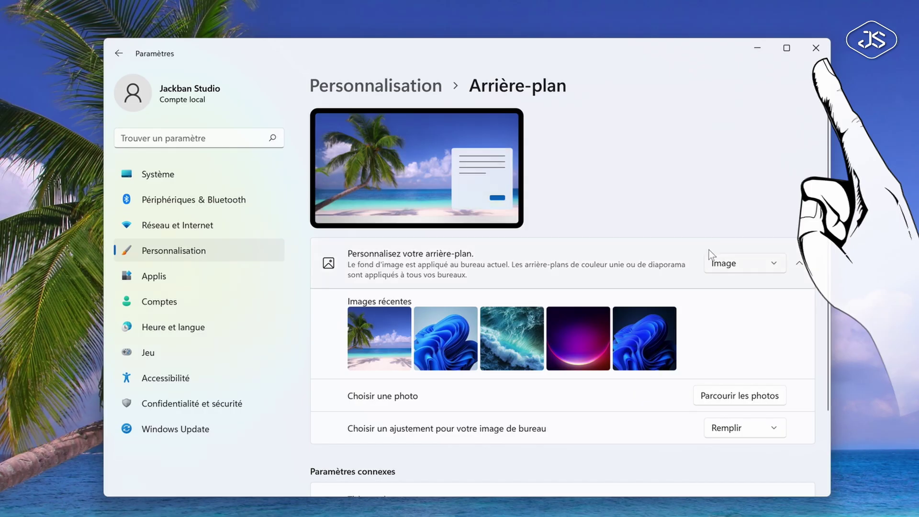
left_click(816, 48)
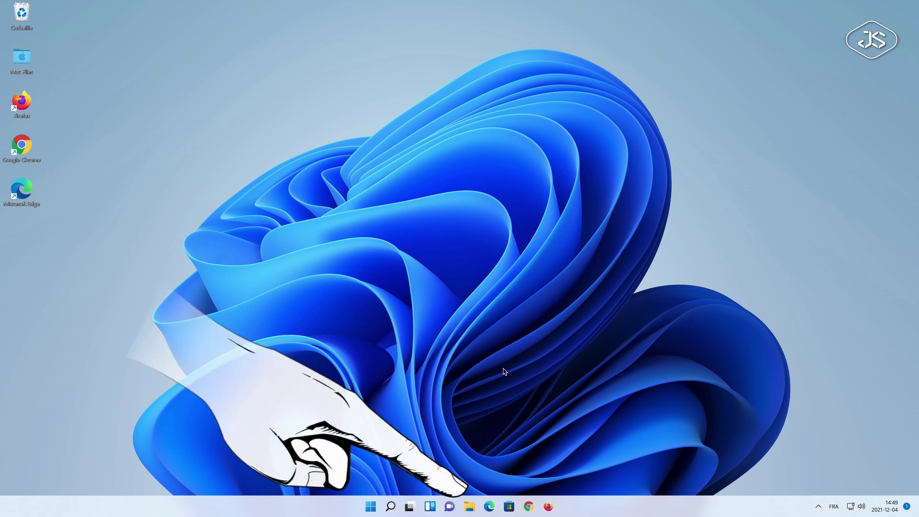
Set picture 725673 from the Images enregistrées folder as the desktop background directly from File Explorer, and close the window.
left_click(470, 506)
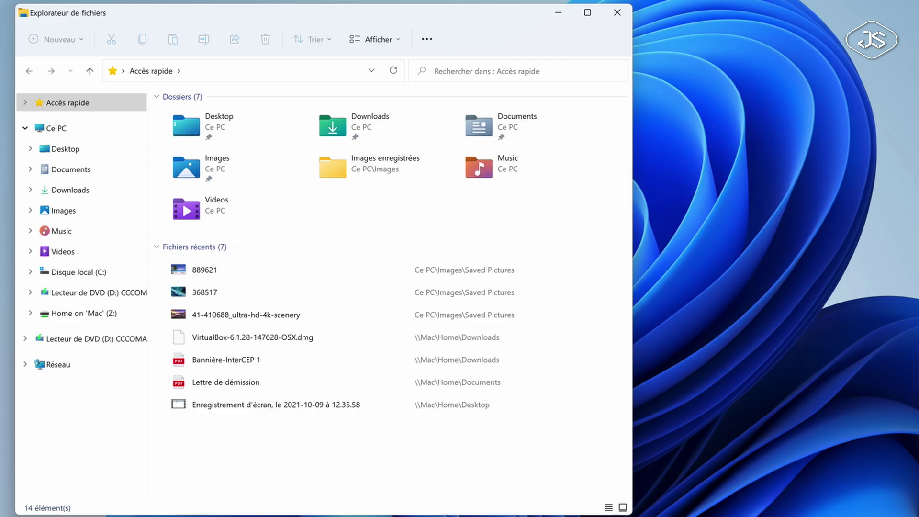
left_click(74, 213)
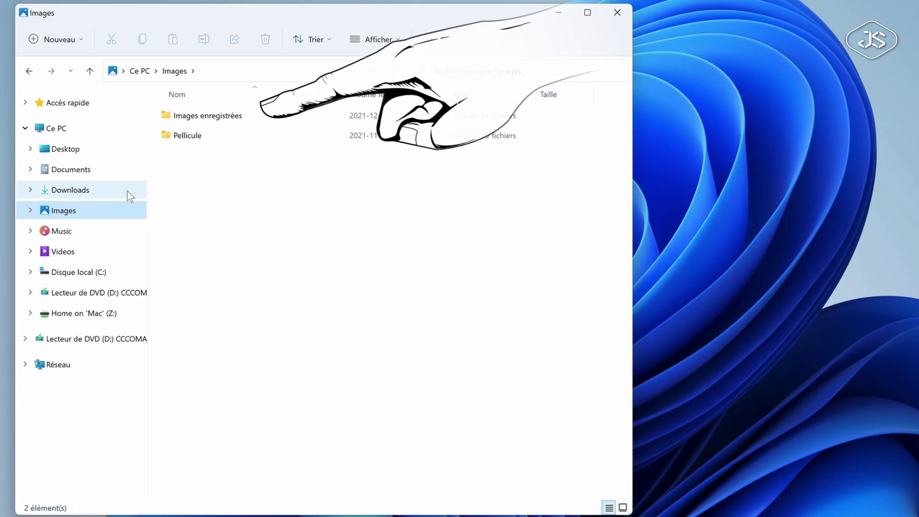
left_click(203, 120)
double_click(202, 119)
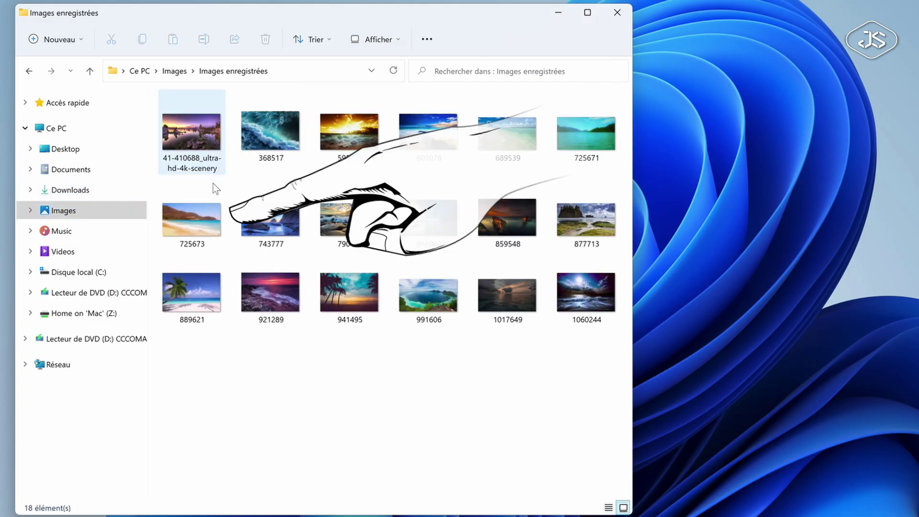
right_click(198, 213)
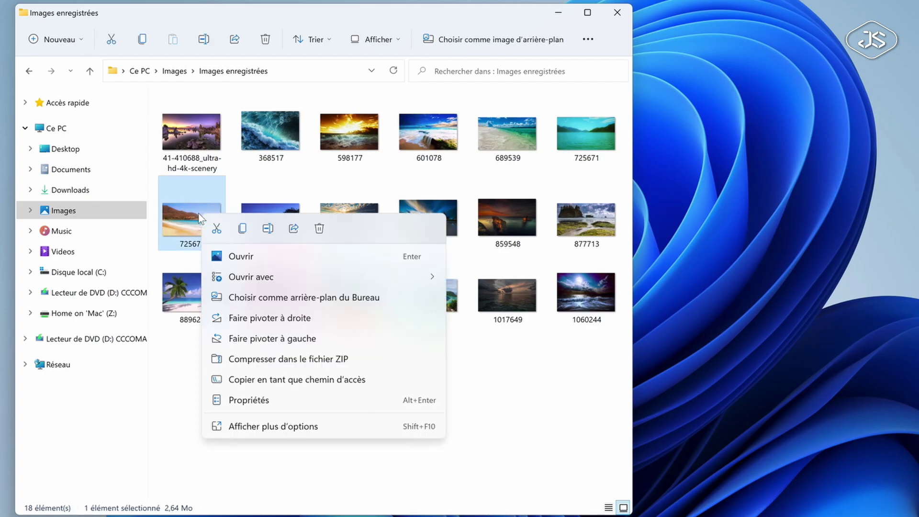
left_click(249, 295)
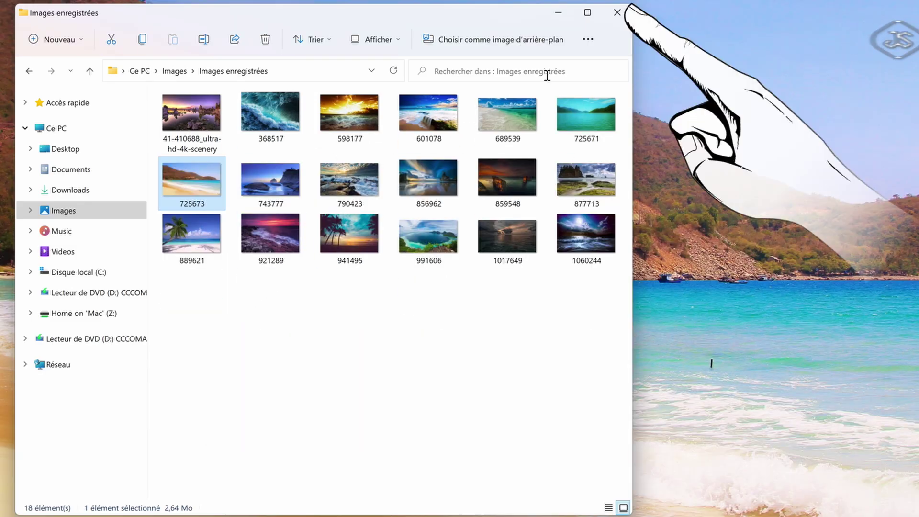
left_click(617, 12)
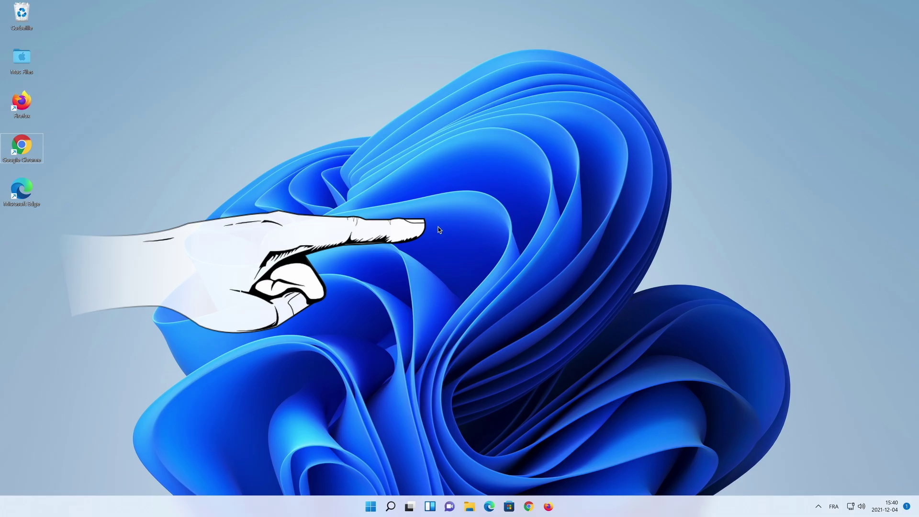
Change the desktop background type to Couleur pleine in the personalization settings and choose the dark blue swatch.
right_click(440, 230)
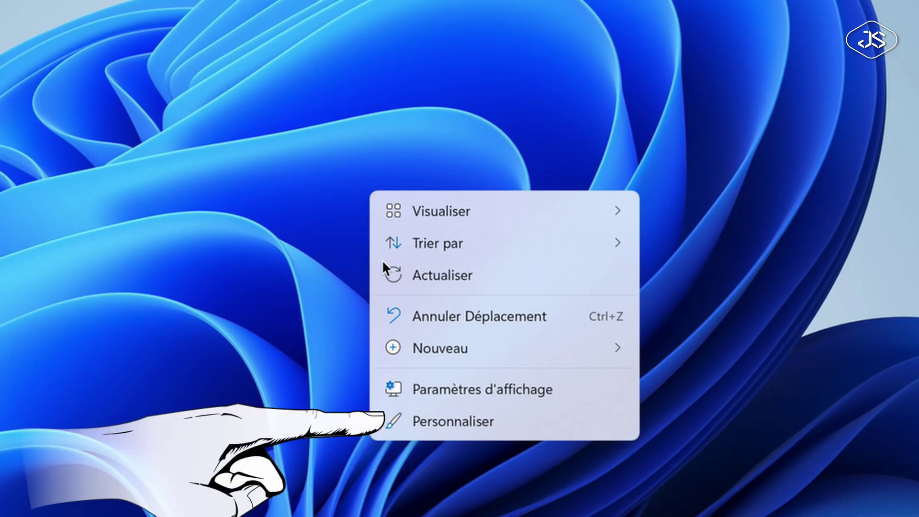
left_click(444, 422)
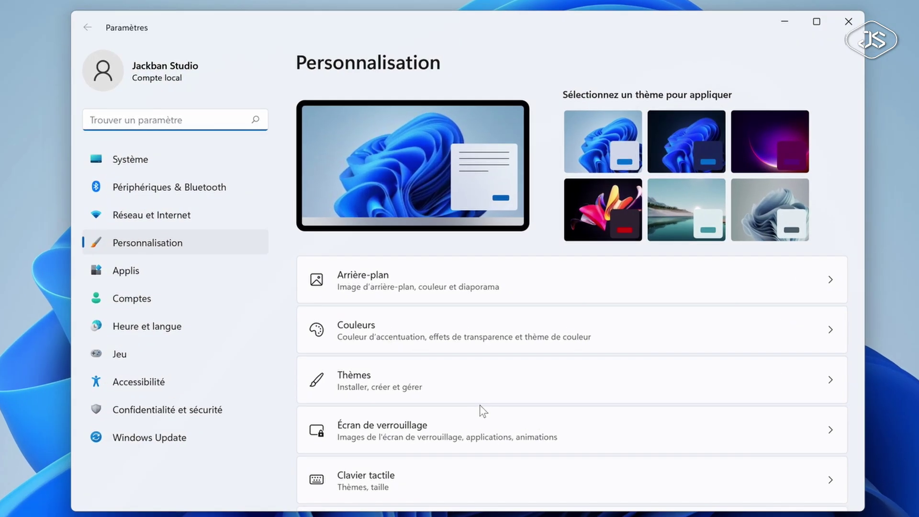
left_click(437, 279)
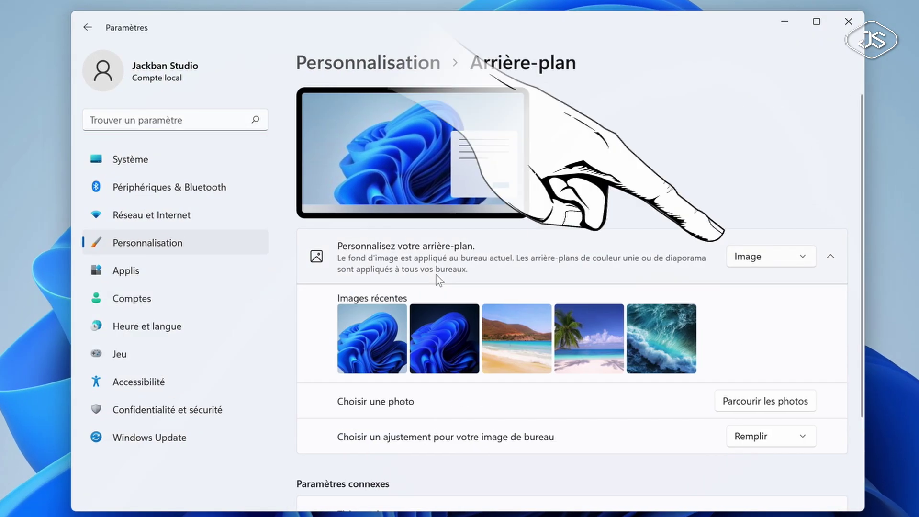
left_click(744, 265)
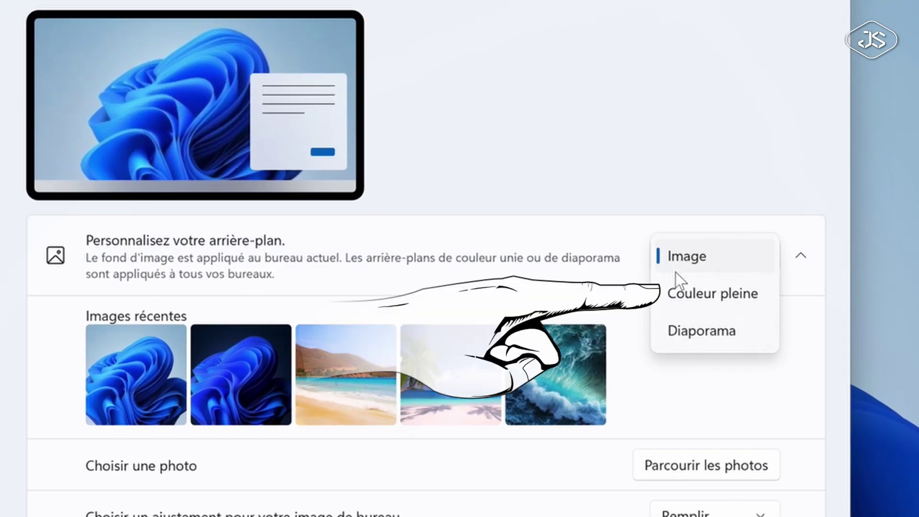
left_click(677, 283)
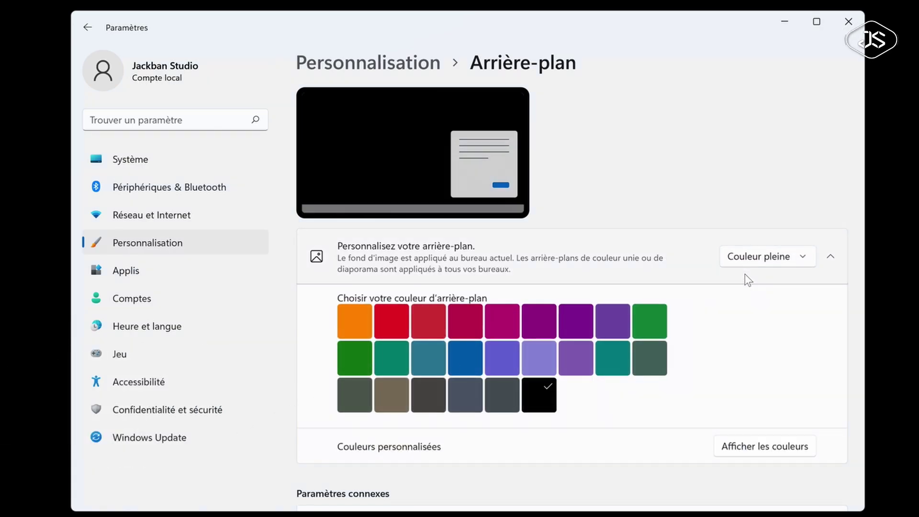
left_click(463, 360)
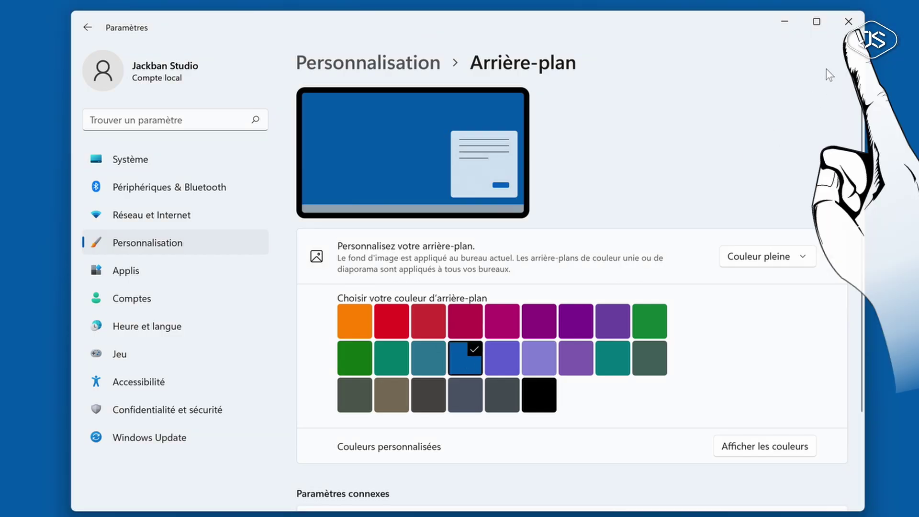
left_click(849, 21)
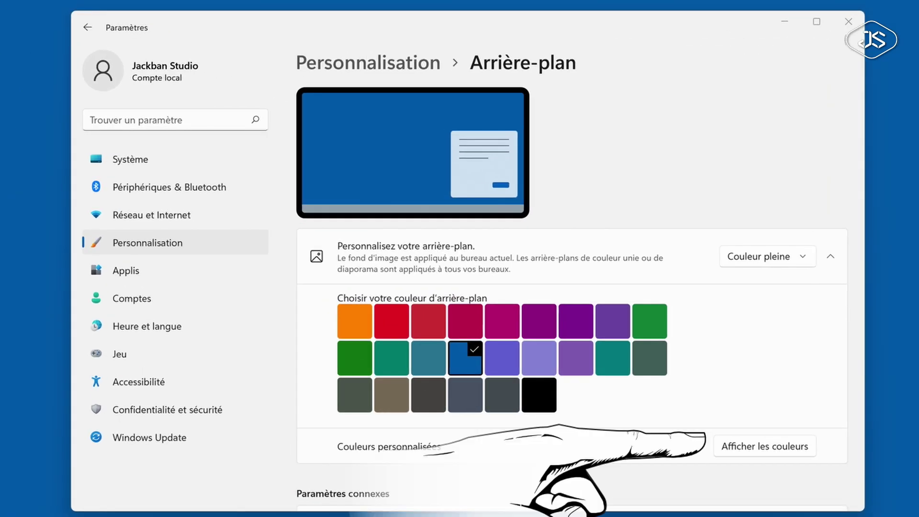
Create a bright orange custom background colour by adjusting its hue and brightness, apply it, and close the settings.
left_click(738, 450)
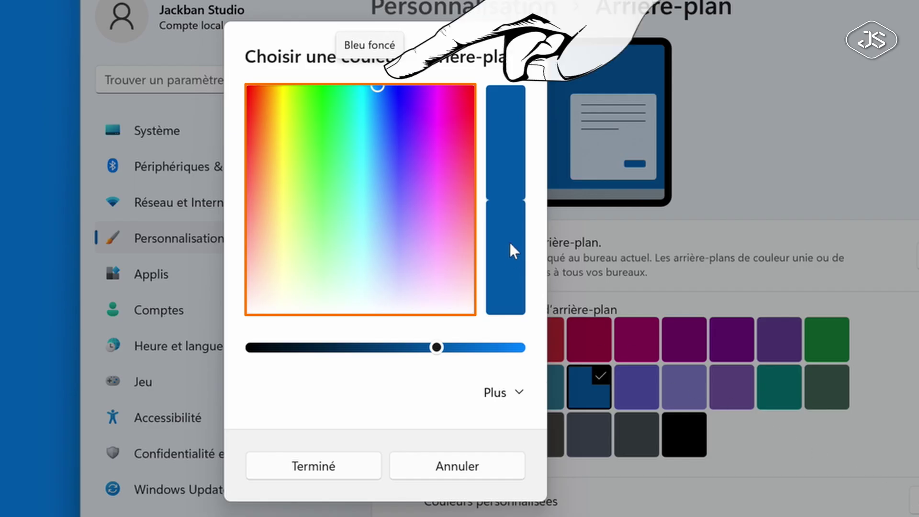
left_click_drag(375, 87, 263, 91)
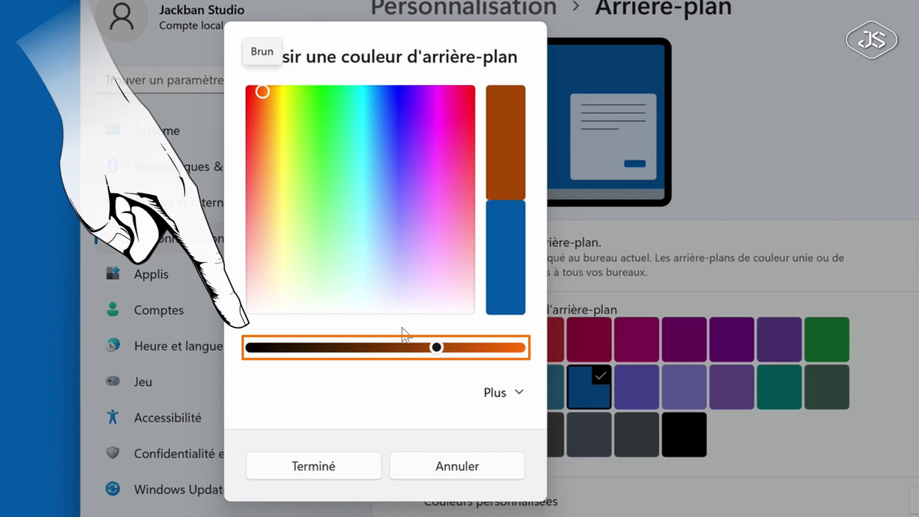
left_click(436, 348)
left_click_drag(435, 349, 517, 351)
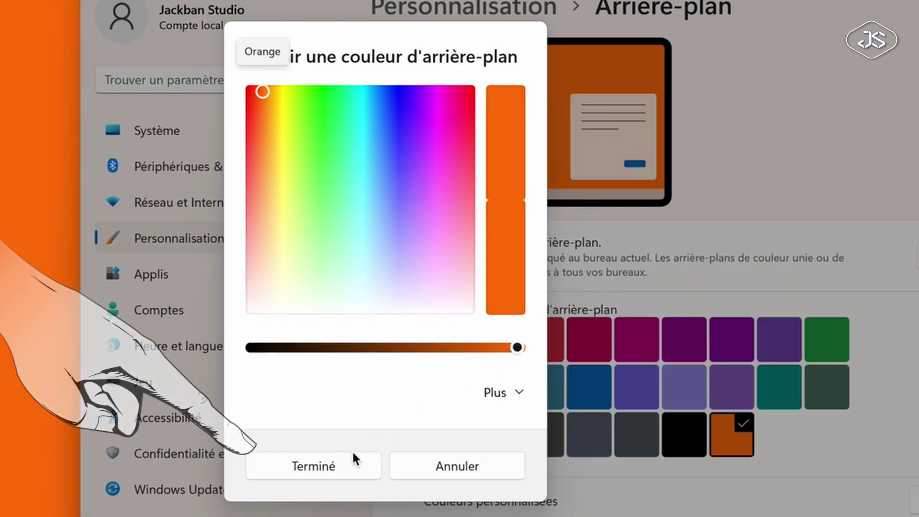
left_click(334, 462)
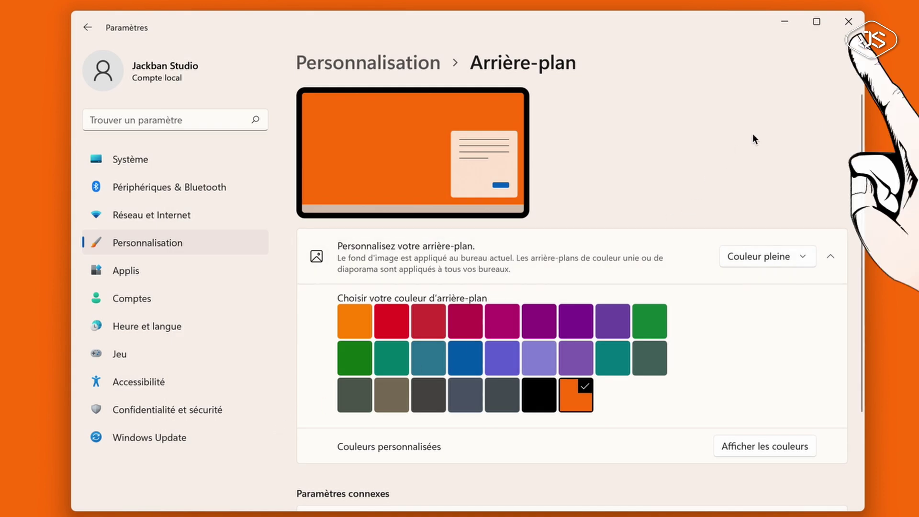
left_click(847, 22)
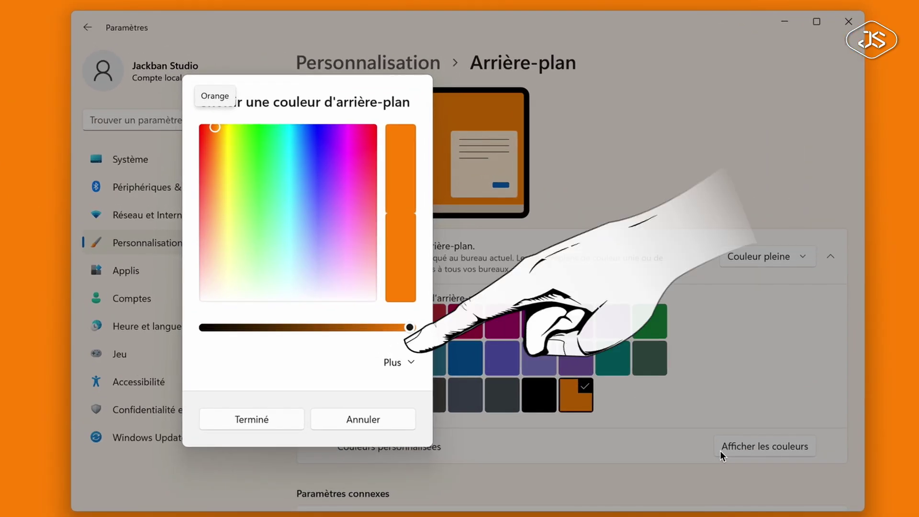
Show the numeric values of the custom background colour and pick the gold shade #FFCD36 in the colour spectrum.
left_click(411, 363)
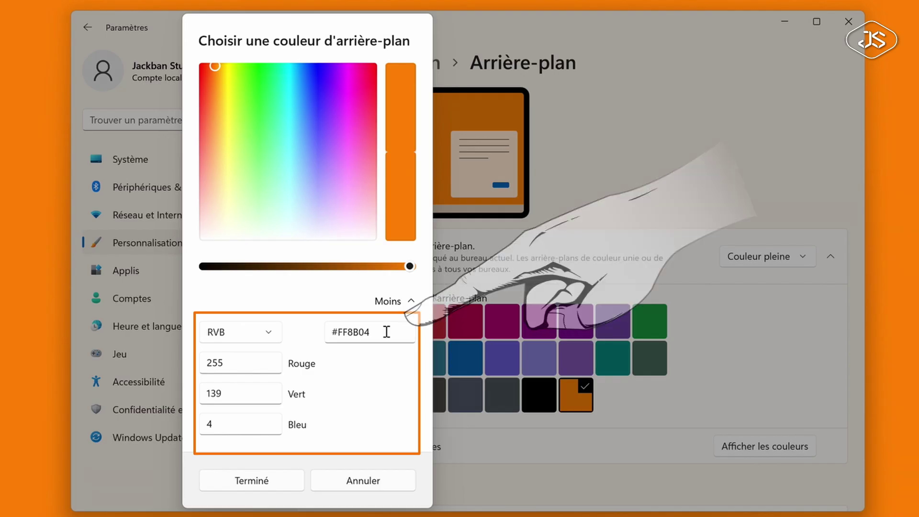
left_click_drag(216, 71, 221, 101)
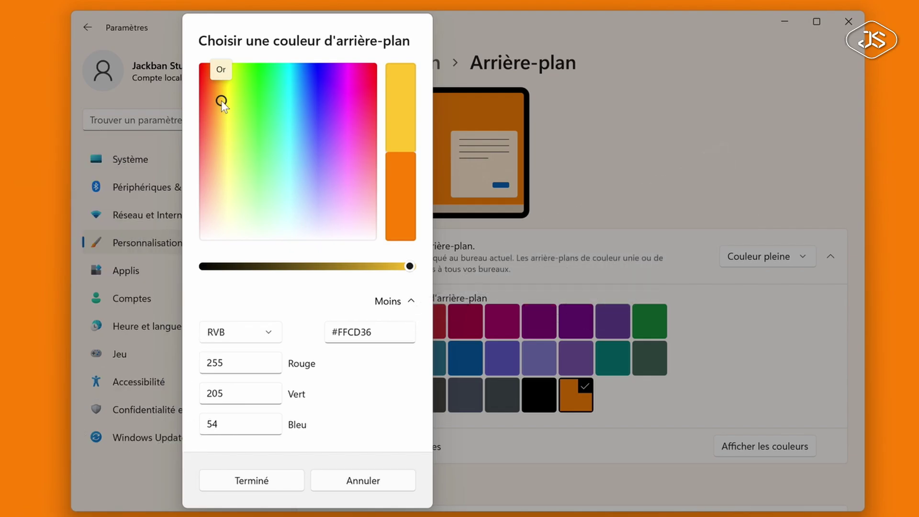
Switch the custom colour values to HSV (teinte, saturation, valeur) and pick the pink shade #FF17A3 in the spectrum.
left_click(266, 331)
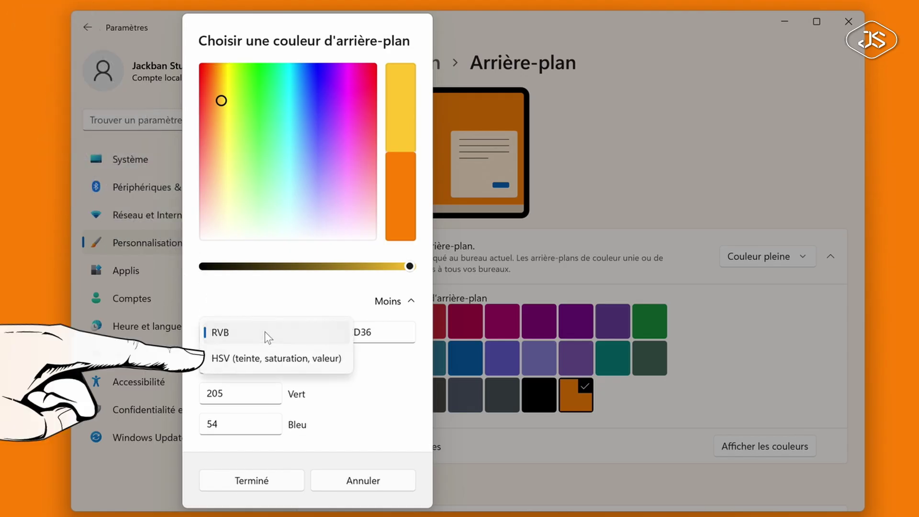
left_click(266, 359)
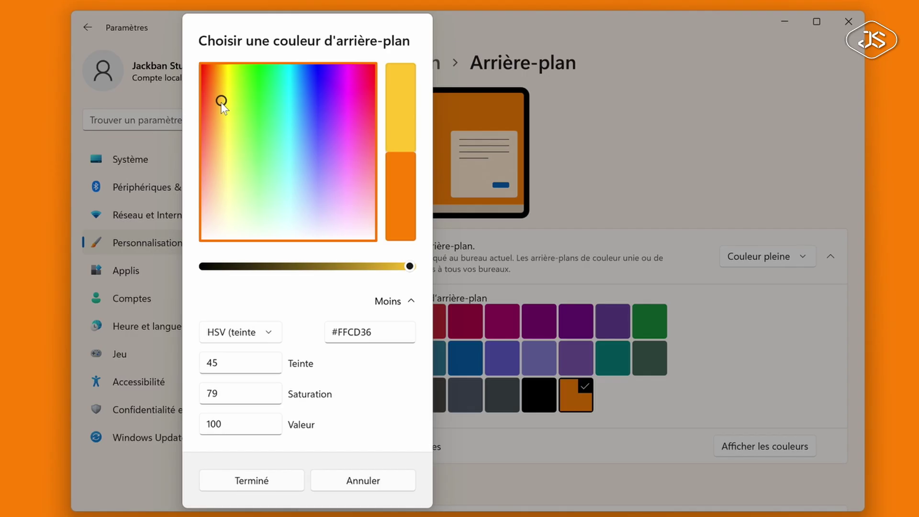
left_click_drag(221, 101, 359, 77)
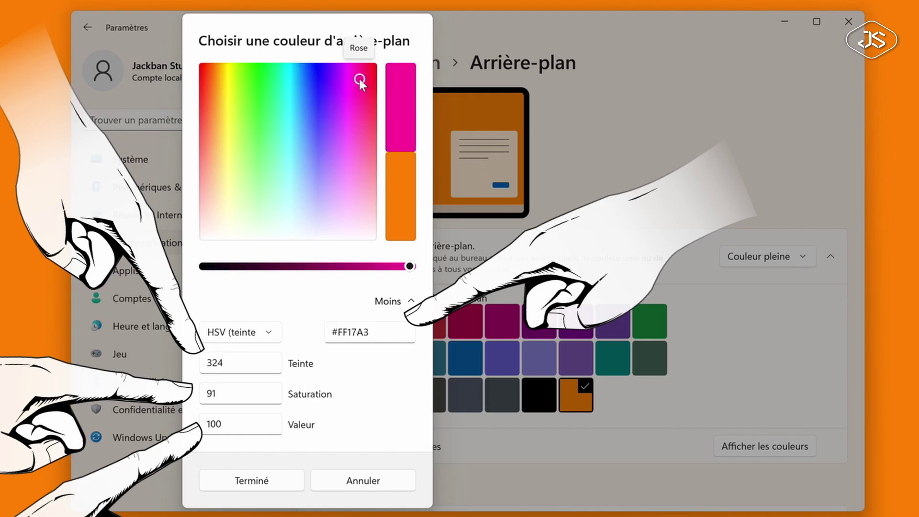